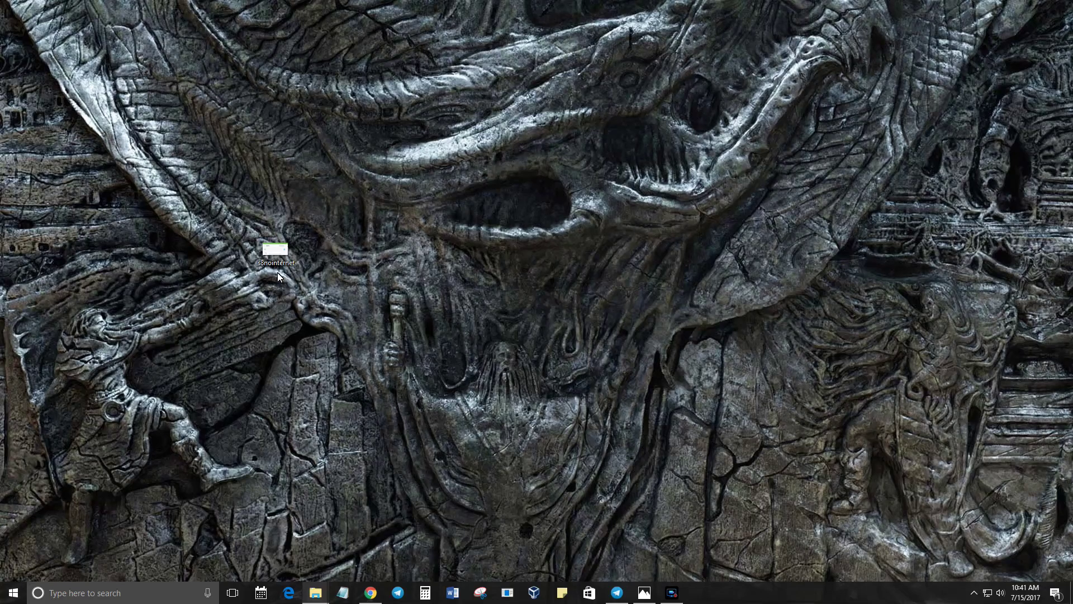
# Open the s8nointernet.png screenshot in Photos and shift its window slightly left
pyautogui.doubleClick(275, 252)
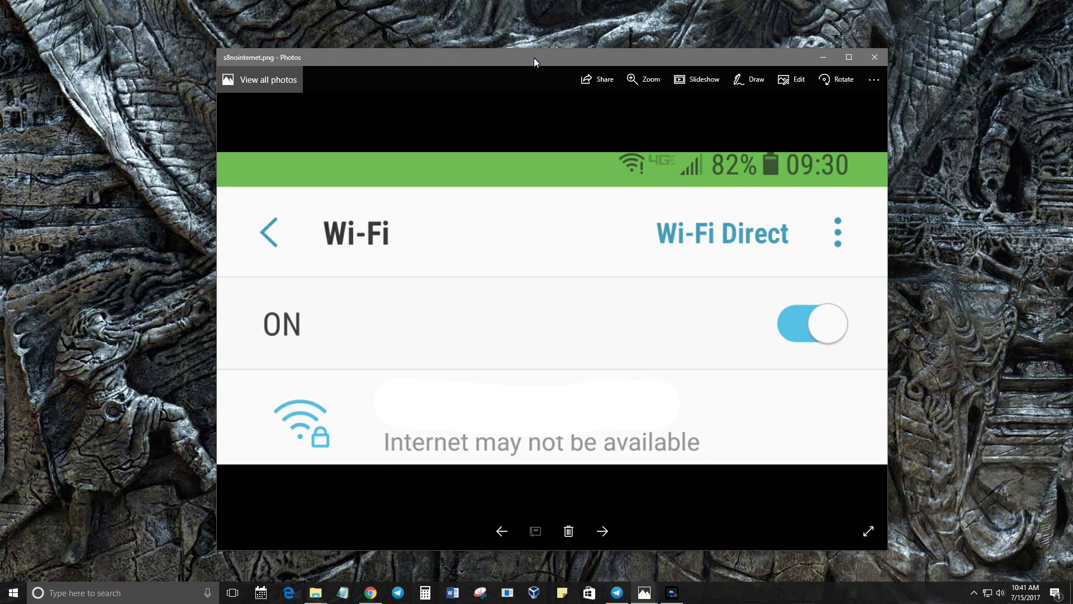
pyautogui.moveTo(535, 58); pyautogui.dragTo(503, 56)
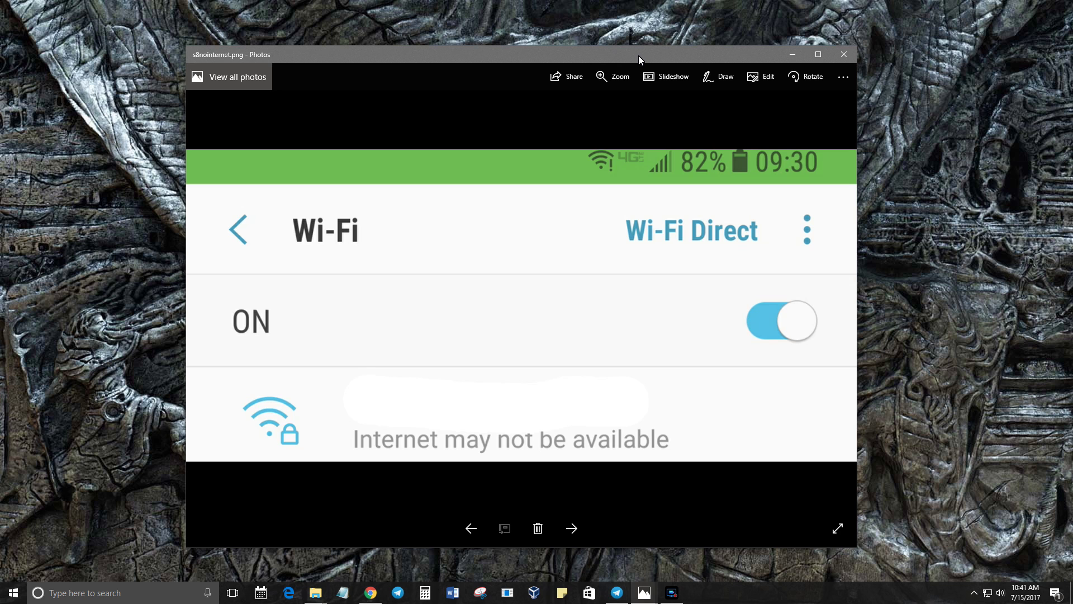
pyautogui.click(368, 592)
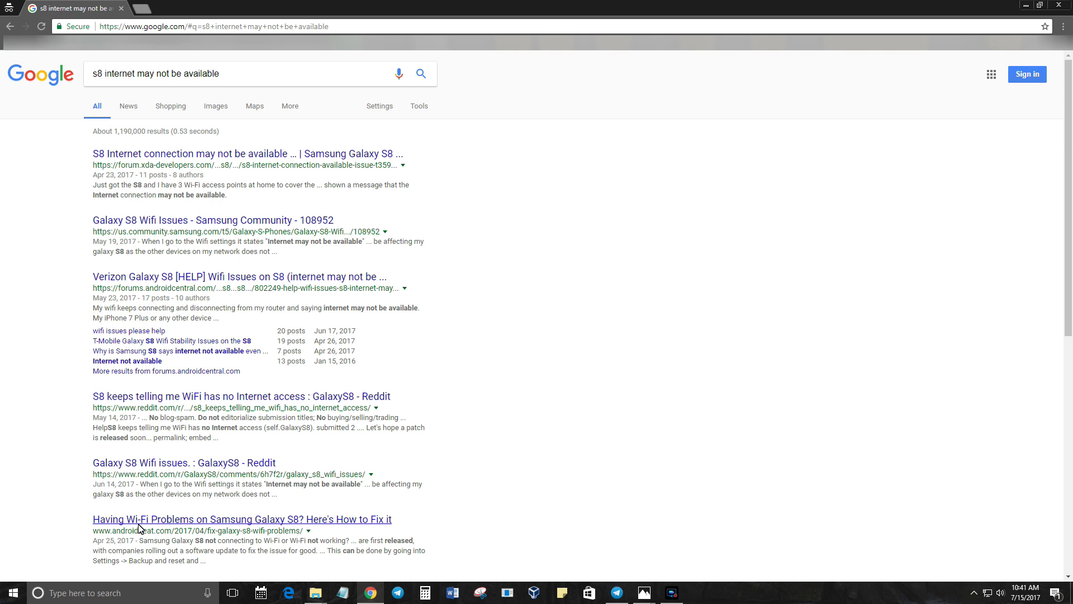
pyautogui.scroll(-3, 142, 478)
pyautogui.scroll(3, 142, 478)
pyautogui.click(1026, 6)
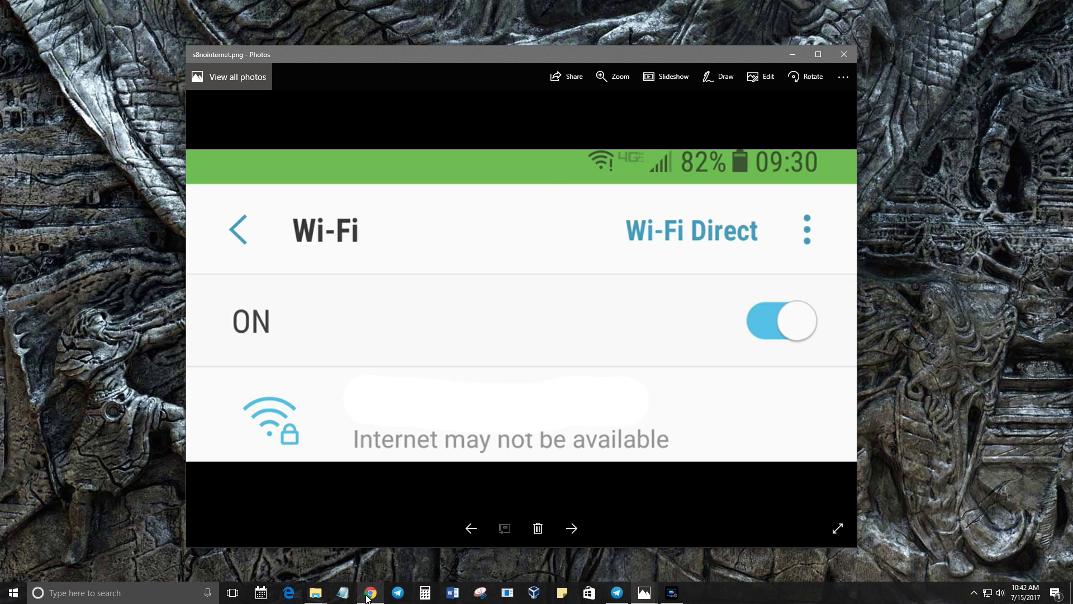
pyautogui.click(369, 594)
# Log in to the Orbi router admin at 192.168.1.1 in a new incognito tab
pyautogui.click(143, 9)
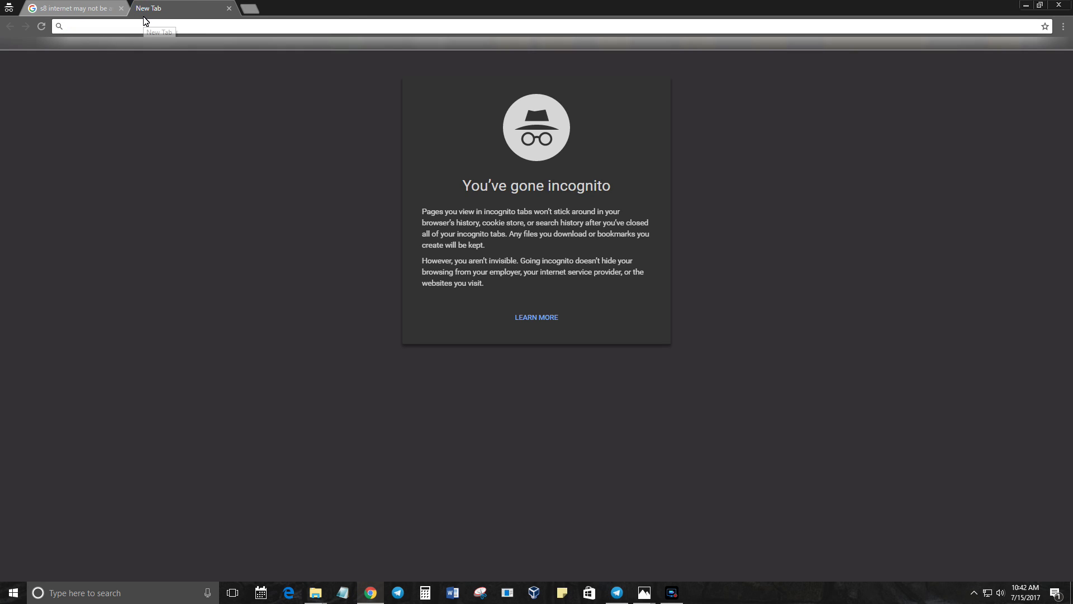
pyautogui.write('192.168.1.1')
pyautogui.press('Return')
pyautogui.click(563, 168)
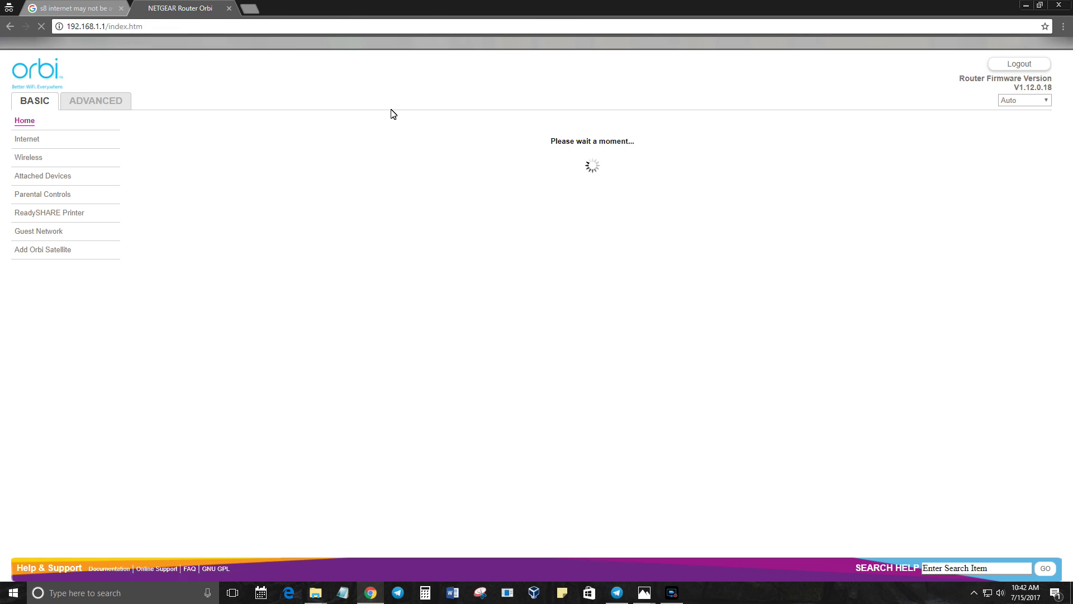
# Show the basic Wireless settings page with network name dd-wrt and channels 09 and 36
pyautogui.click(35, 159)
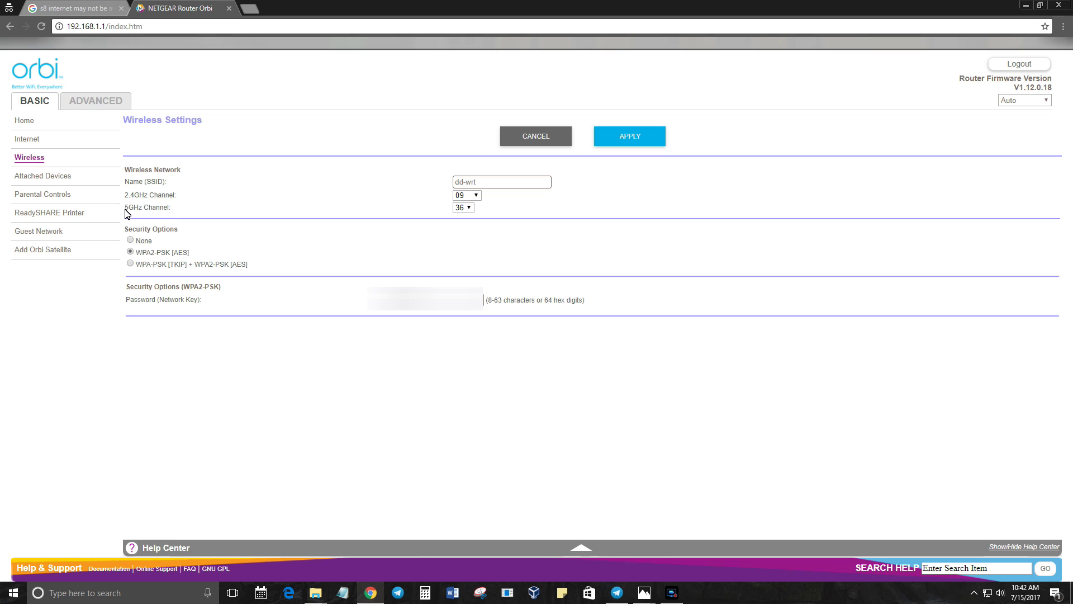
pyautogui.moveTo(126, 213); pyautogui.dragTo(194, 215)
pyautogui.click(184, 206)
# Go to ADVANCED, then Advanced Setup, then Wireless Settings in the left menu
pyautogui.click(97, 104)
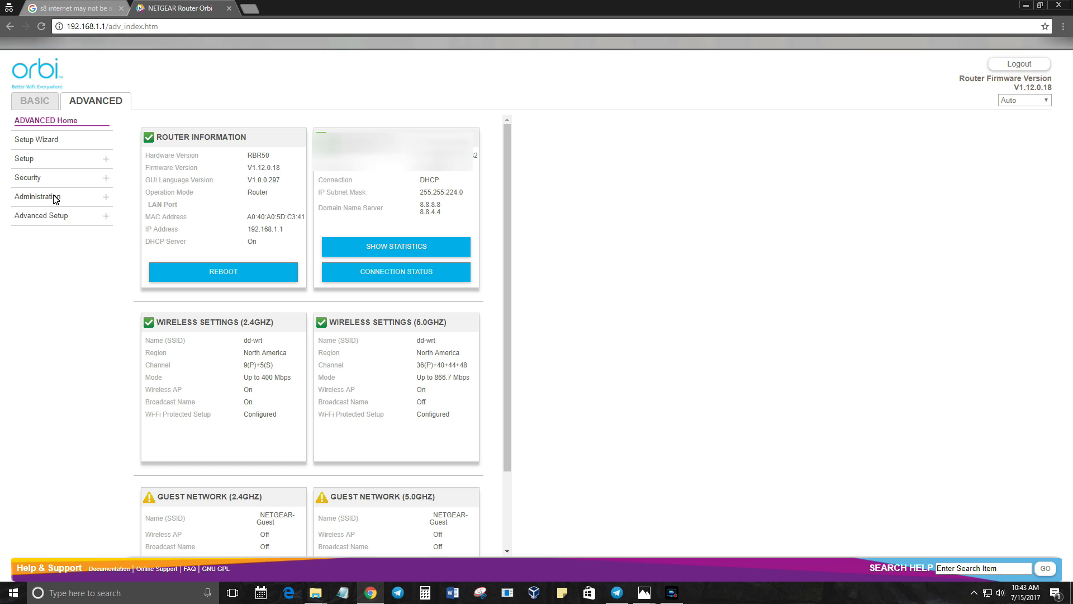
pyautogui.click(47, 216)
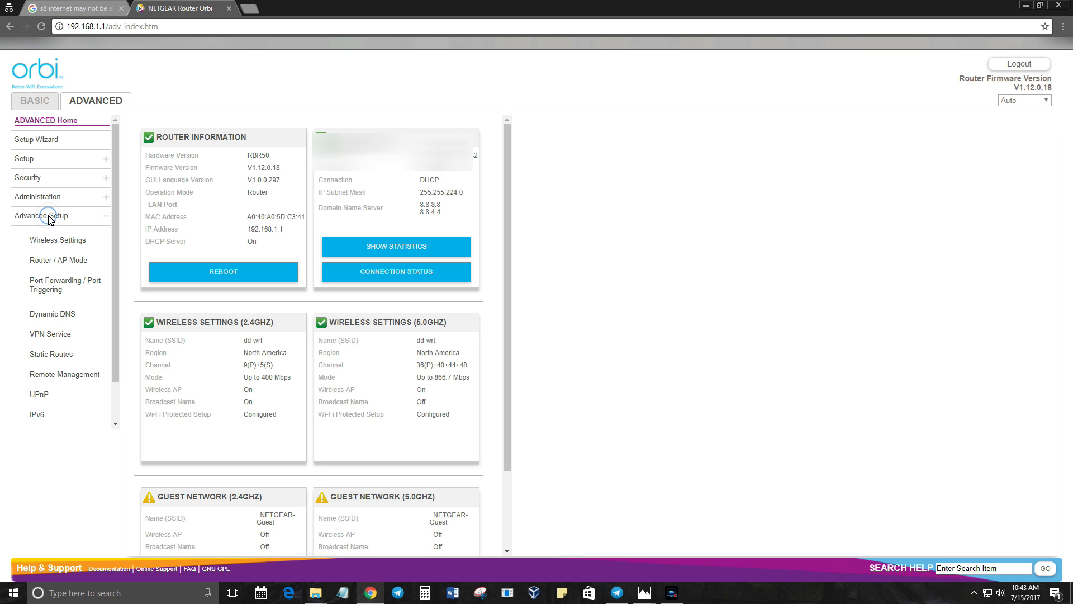
pyautogui.click(57, 241)
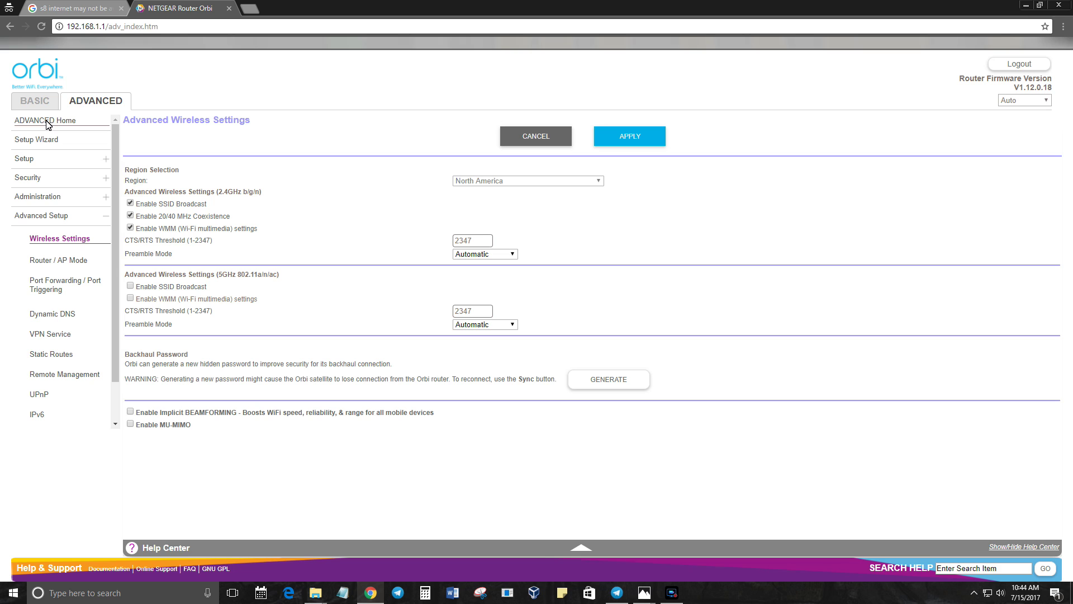
pyautogui.click(41, 159)
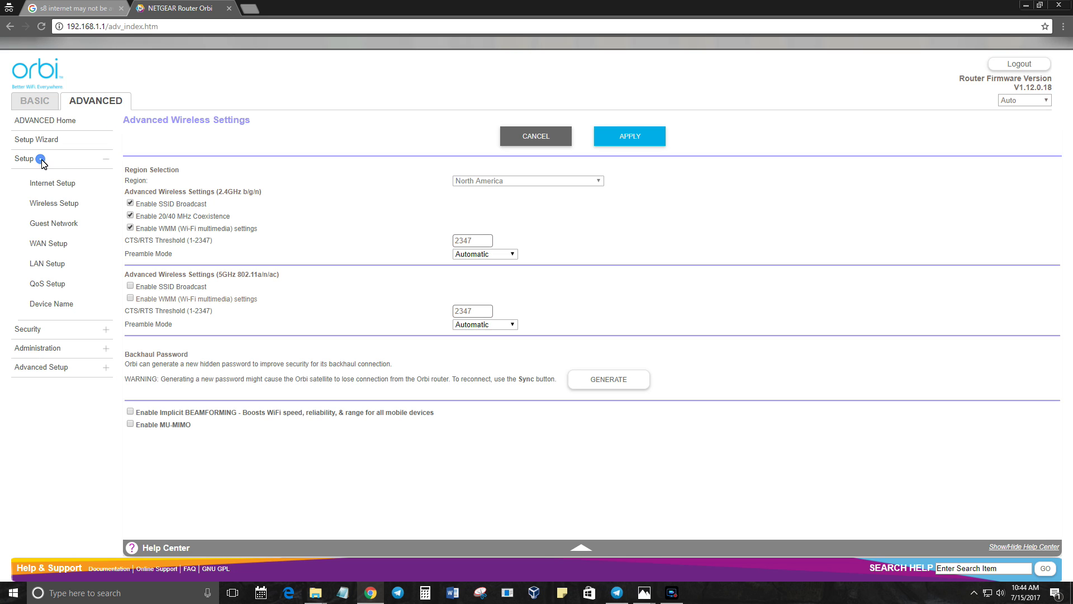
pyautogui.click(53, 204)
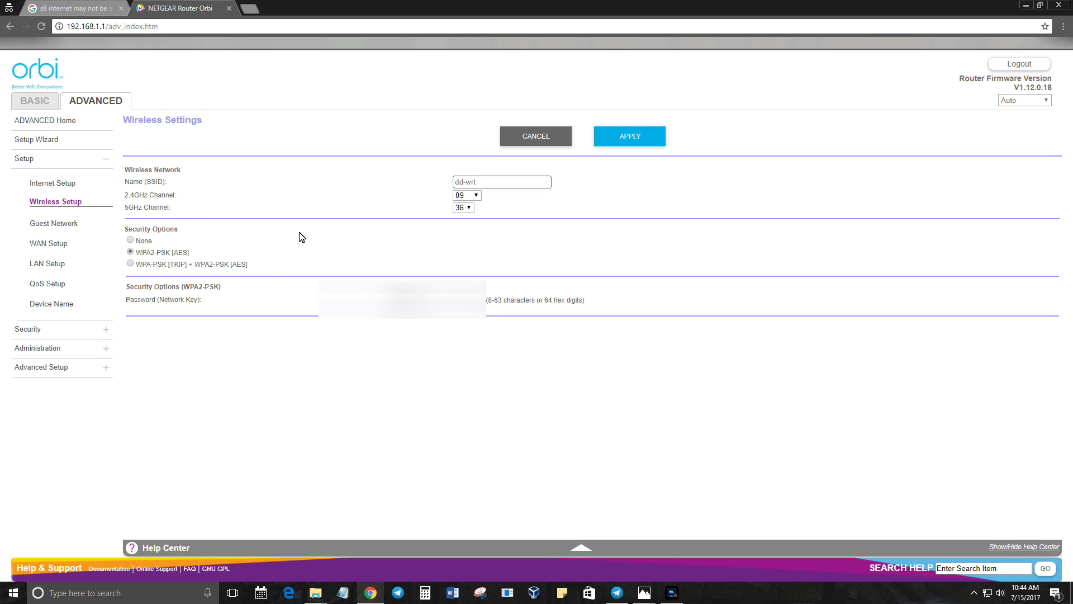
pyautogui.click(40, 369)
pyautogui.click(51, 242)
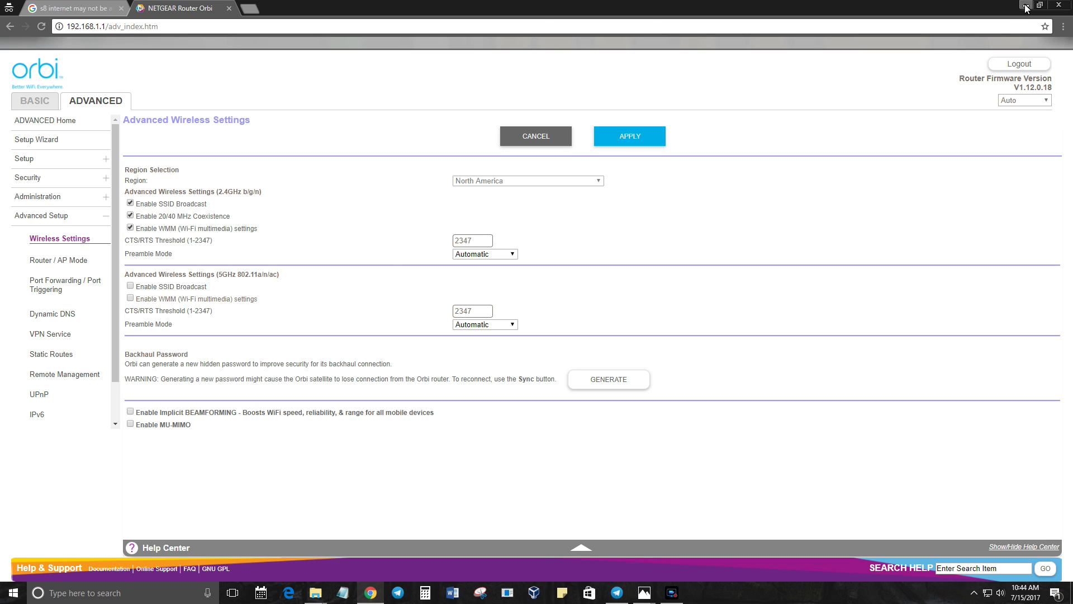
pyautogui.click(672, 592)
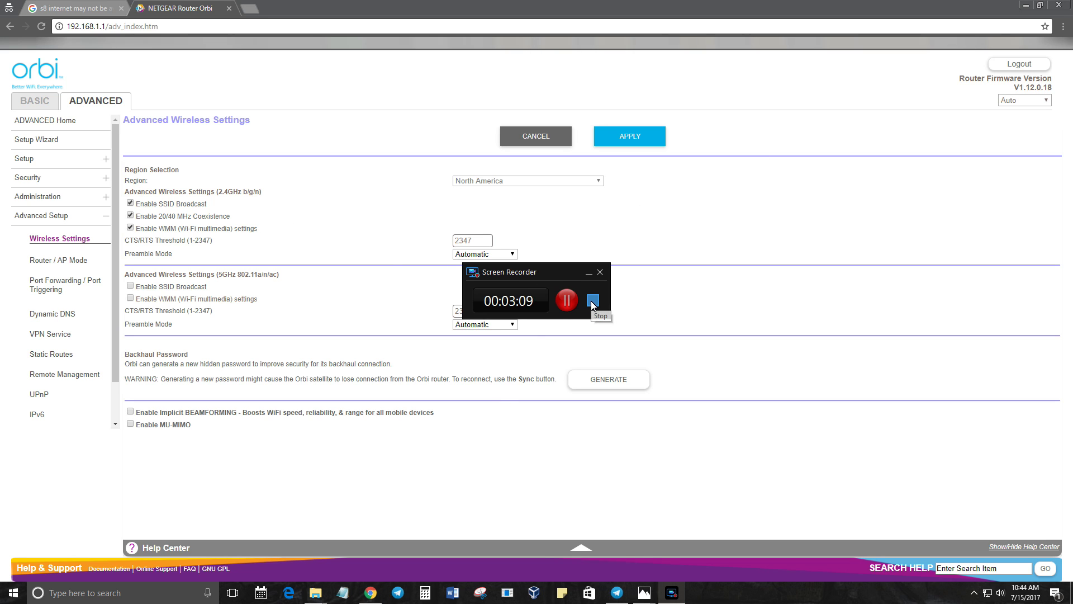